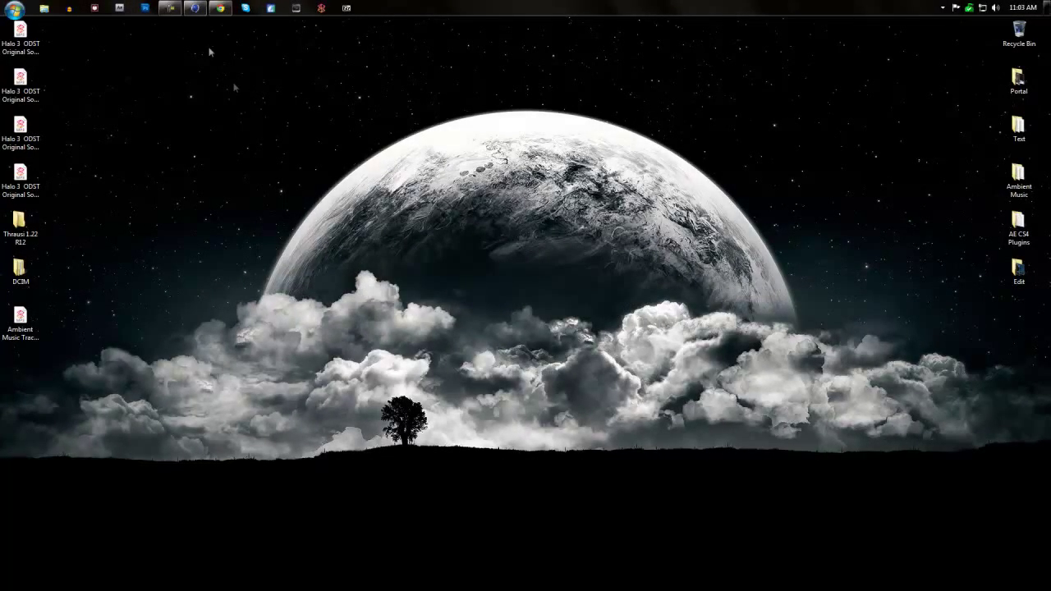
# Bring the Cinema 4D window with the cube-and-floor dynamics scene to the front.
pyautogui.click(194, 8)
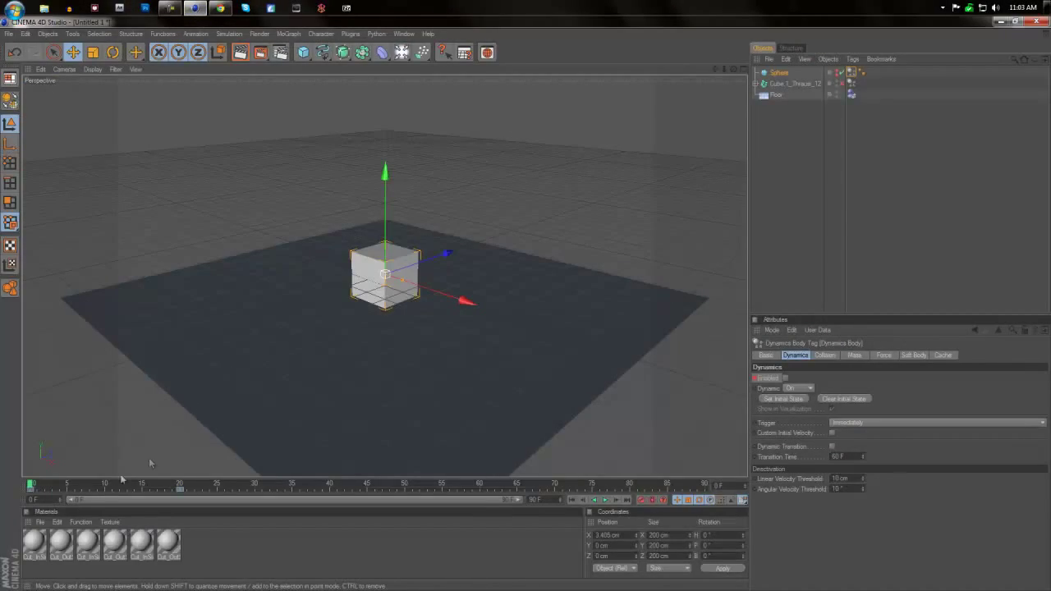
# Play the finished animation to watch the cube shatter against the floor.
pyautogui.click(605, 501)
pyautogui.click(605, 501)
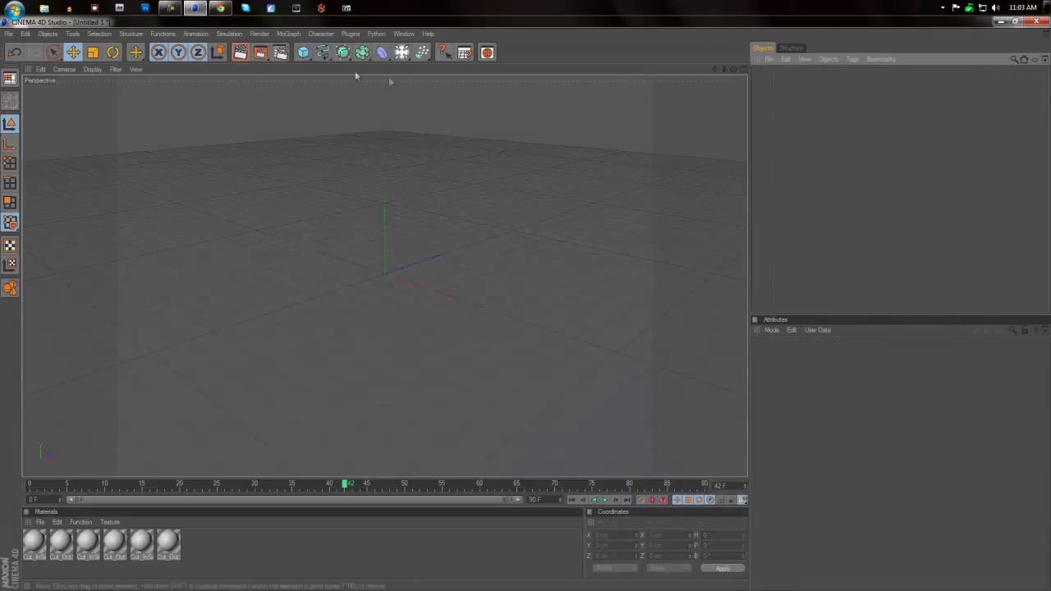
# Add a 200 cm Cube and a Floor, lower the floor beneath the cube, and select the cube.
pyautogui.moveTo(303, 52); pyautogui.dragTo(342, 65)
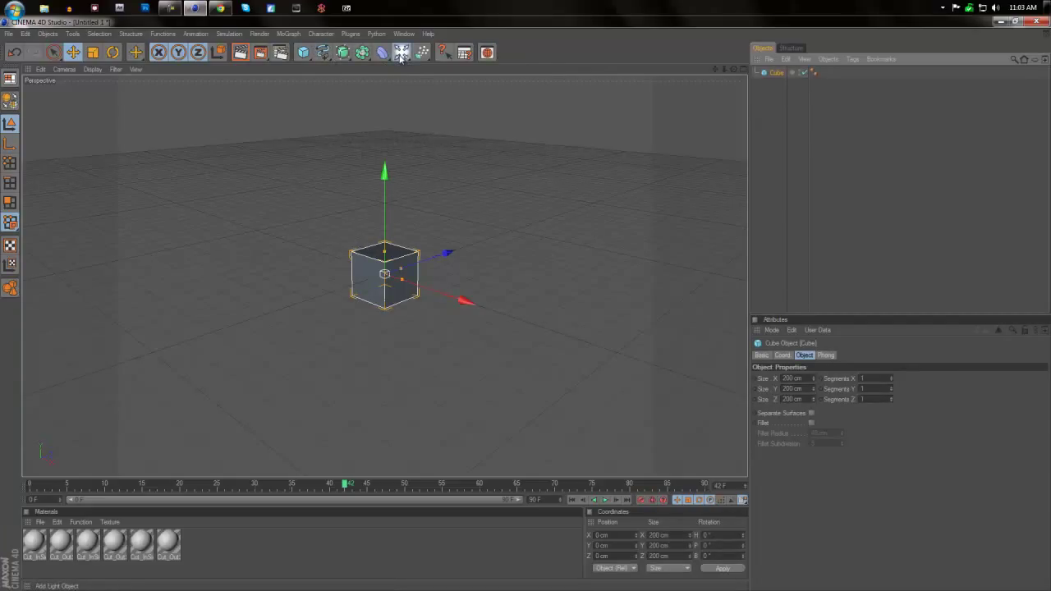
pyautogui.moveTo(400, 54); pyautogui.dragTo(502, 141)
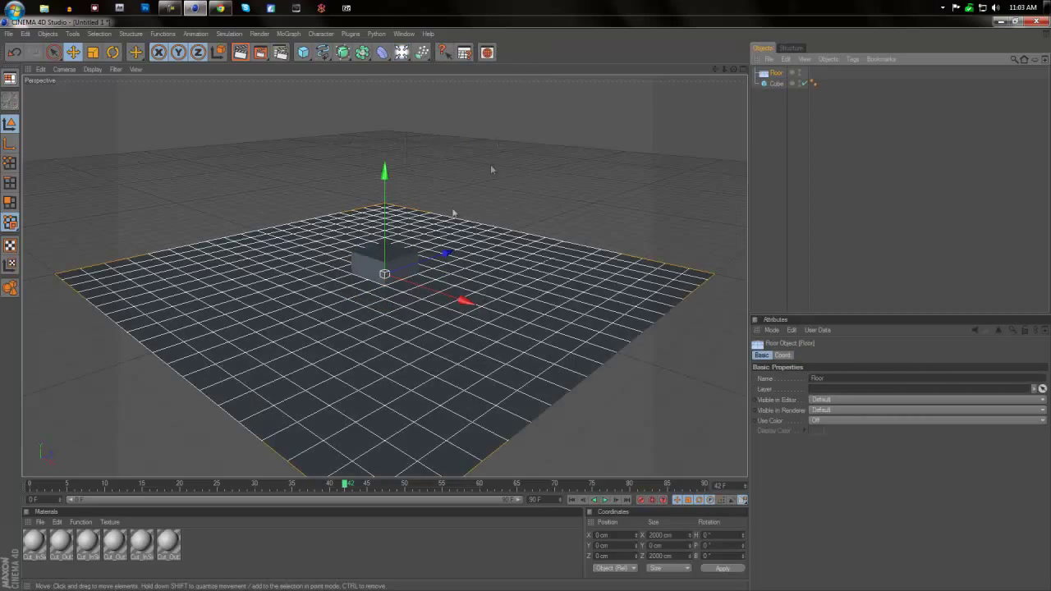
pyautogui.moveTo(385, 176); pyautogui.dragTo(527, 303)
pyautogui.click(378, 274)
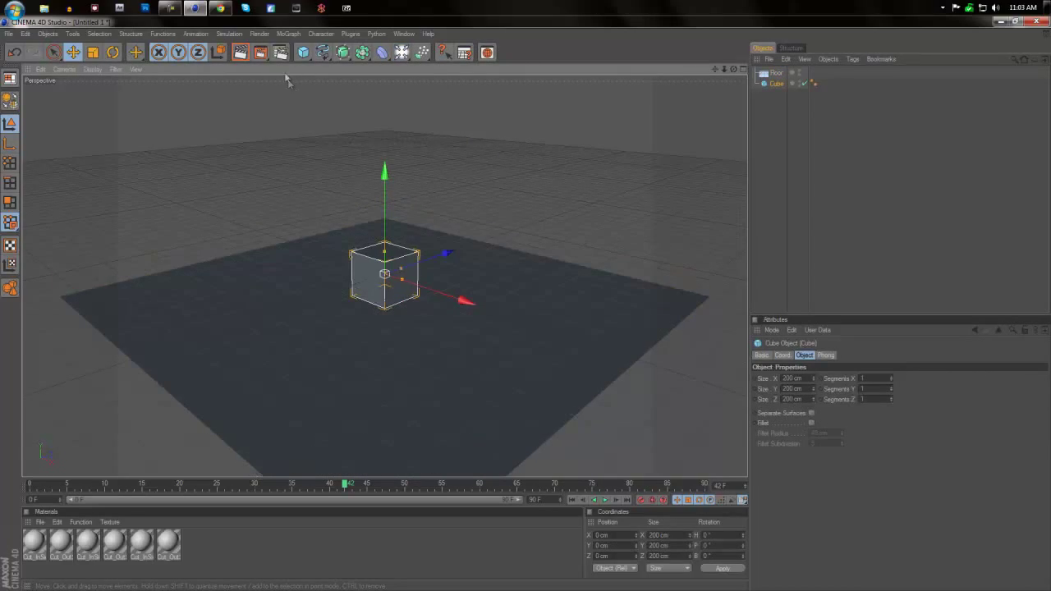
# Make the Cube a rigid body with Simulation > Dynamics > Create Rigid Body.
pyautogui.click(234, 35)
pyautogui.moveTo(236, 62)
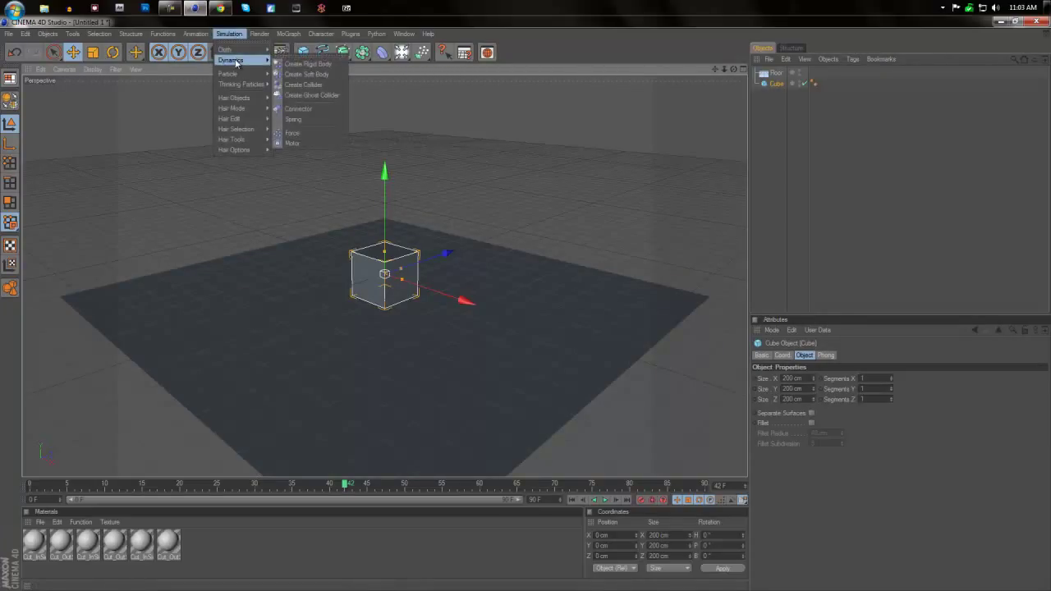
pyautogui.click(308, 64)
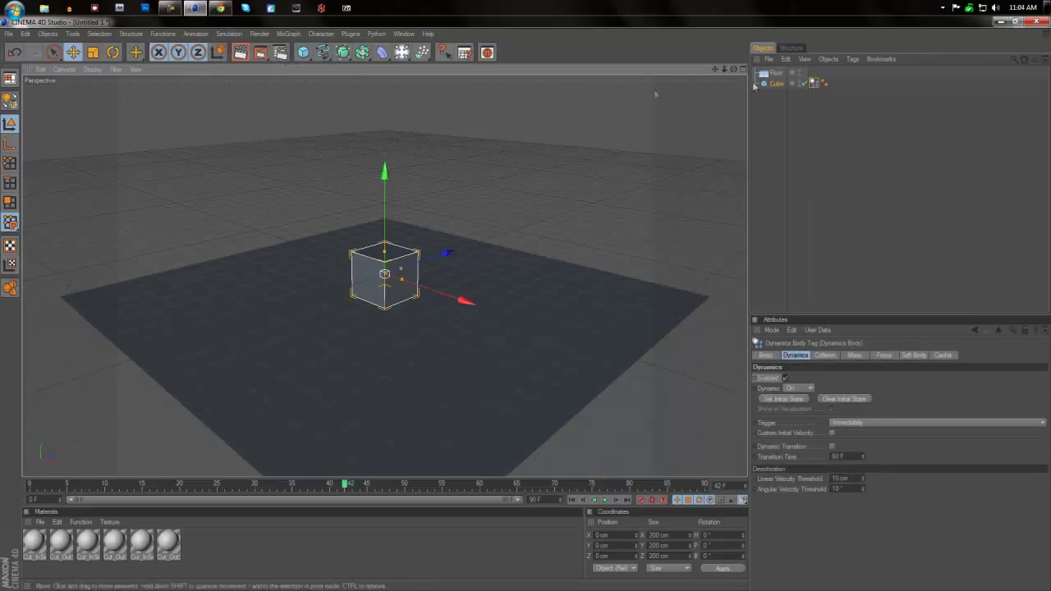
# Make the Floor a dynamics collider, then reselect the cube.
pyautogui.click(775, 74)
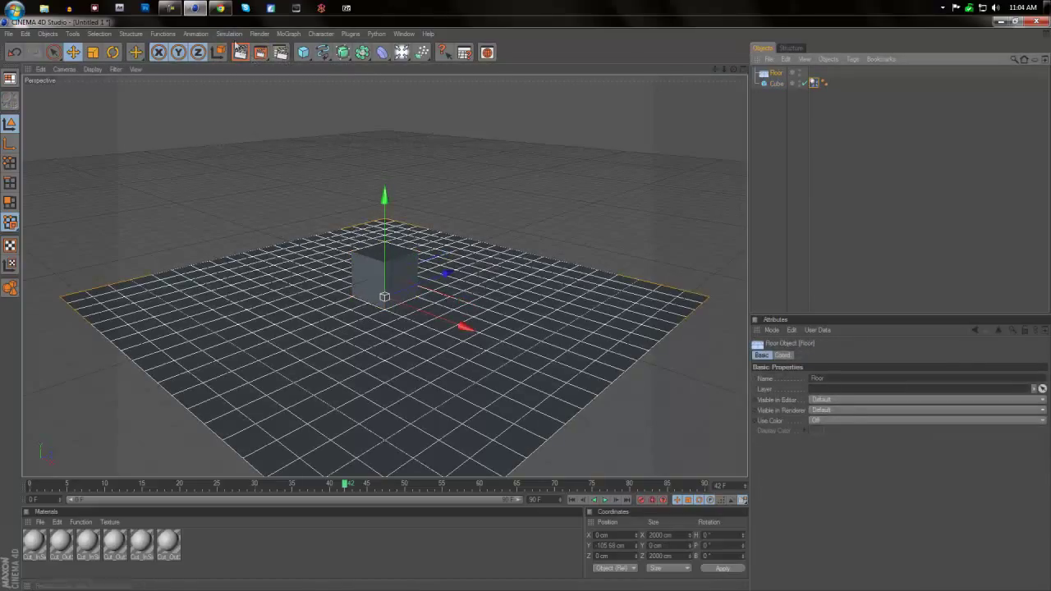
pyautogui.click(225, 35)
pyautogui.moveTo(235, 61)
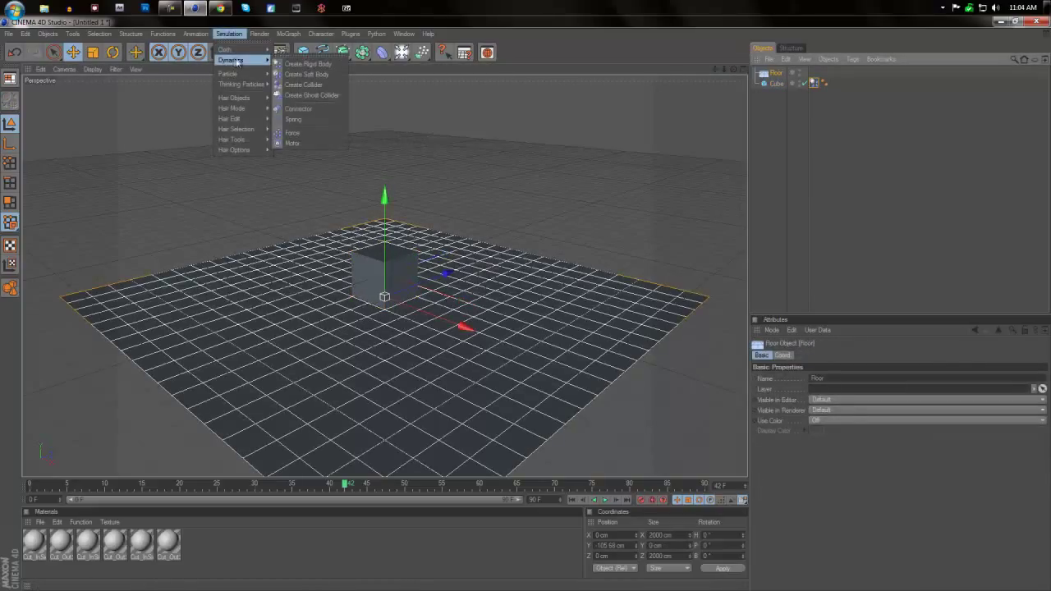
pyautogui.click(303, 85)
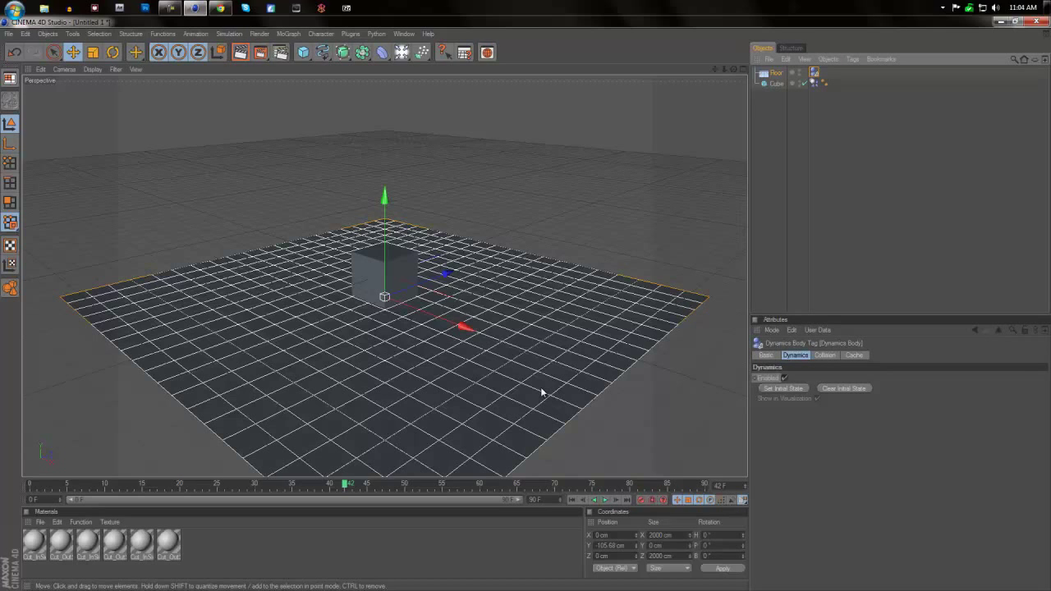
pyautogui.click(776, 84)
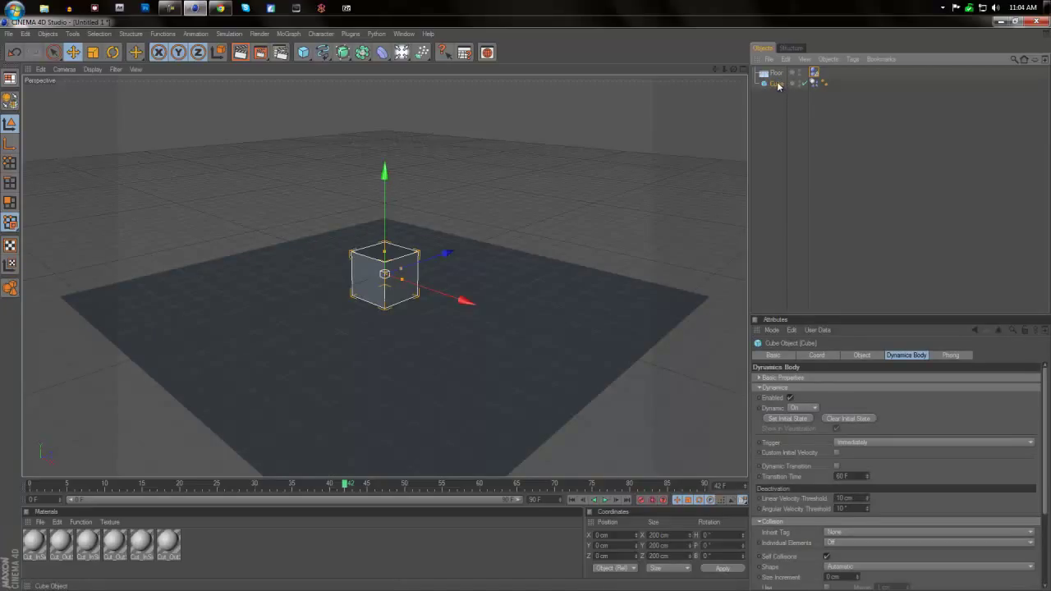
# Break the cube into 12 pieces with the Thrausi plugin, creating Cube_Thrausi_12.
pyautogui.click(350, 34)
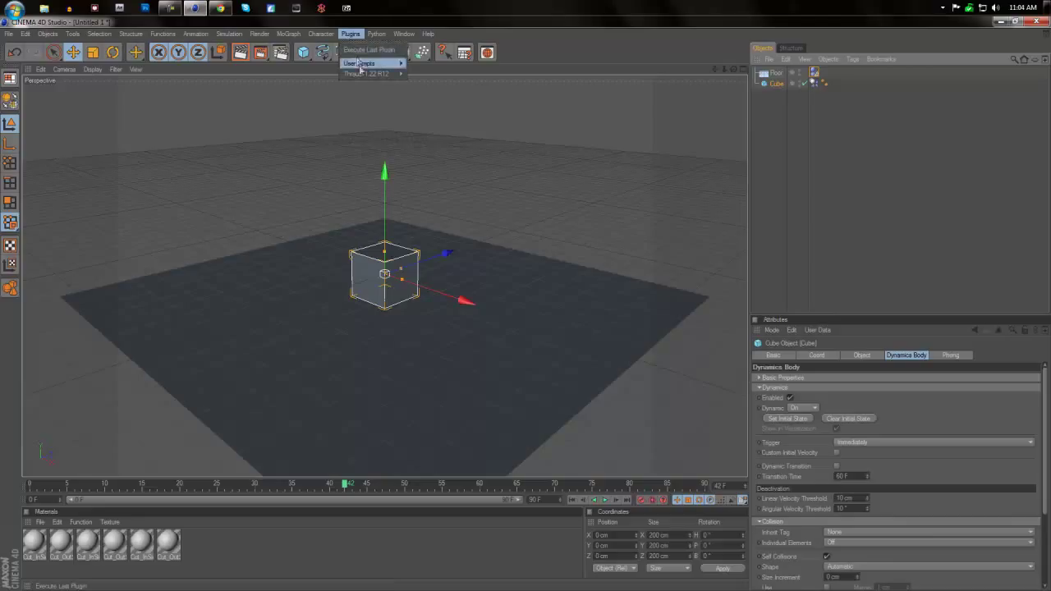
pyautogui.moveTo(364, 78)
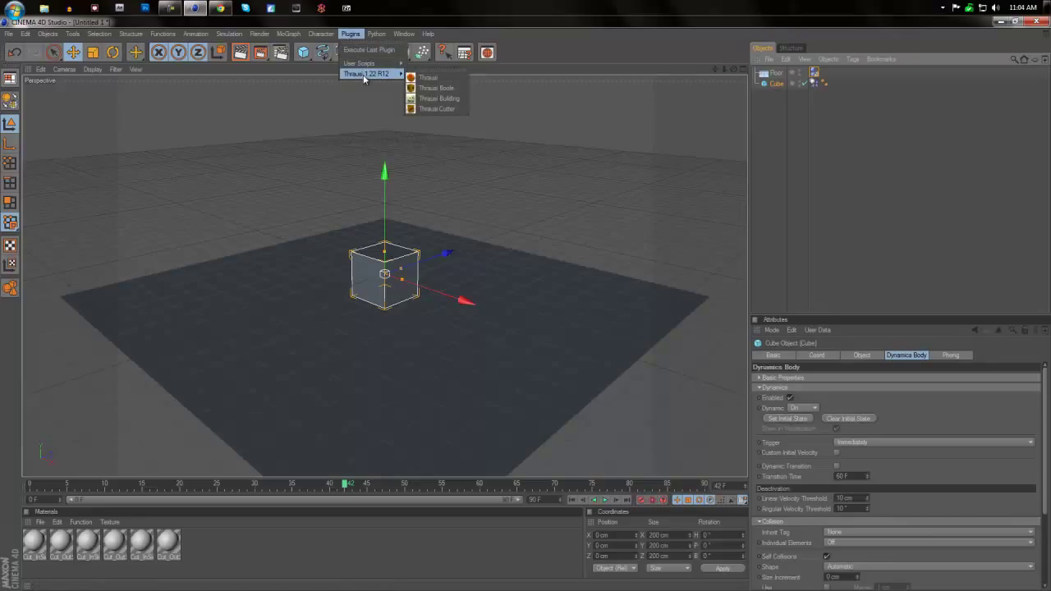
pyautogui.click(433, 80)
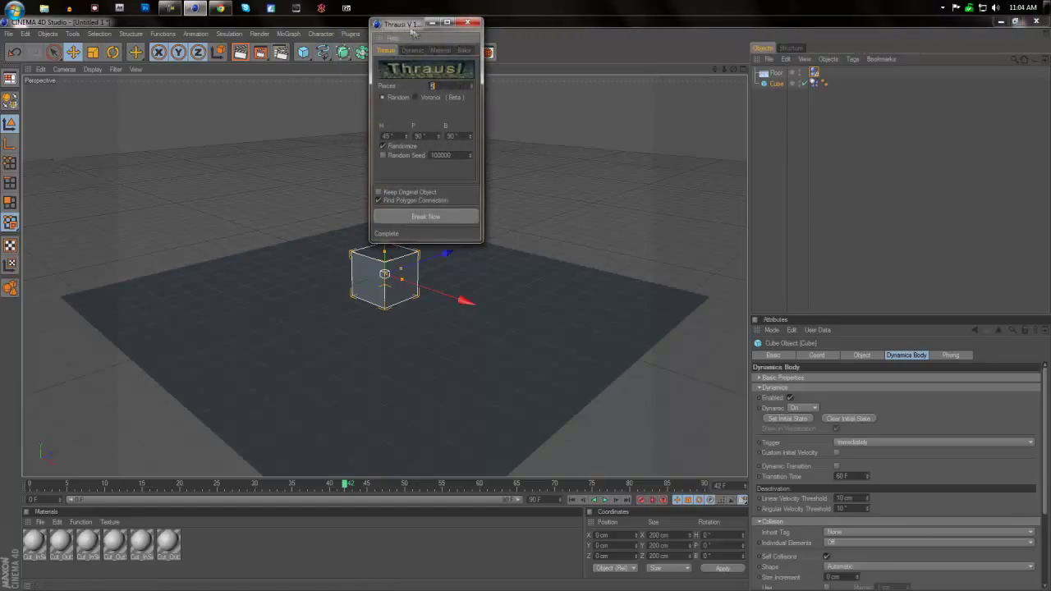
pyautogui.moveTo(413, 28); pyautogui.dragTo(442, 109)
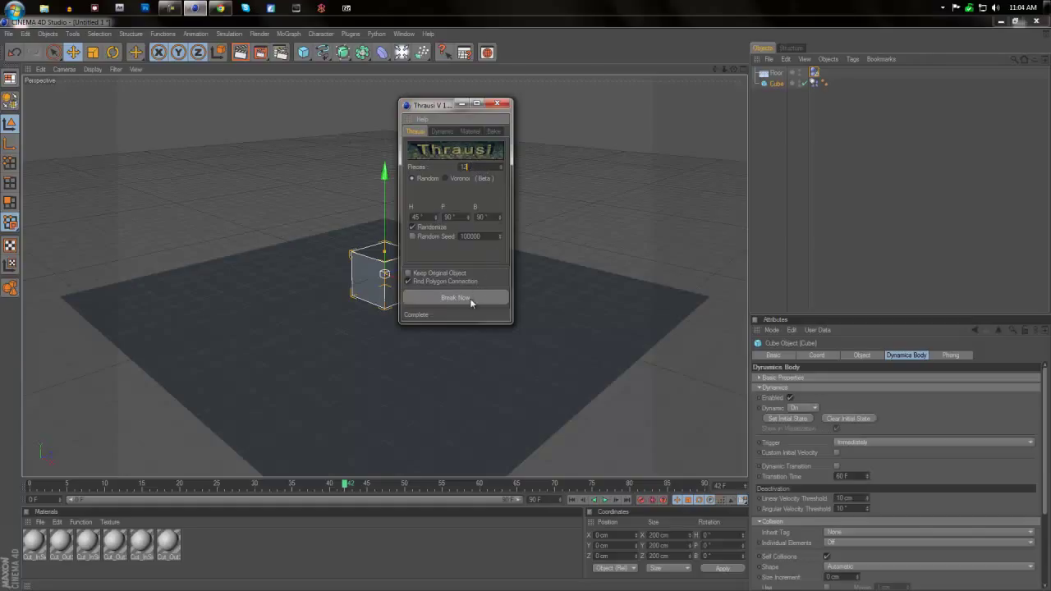
pyautogui.click(471, 299)
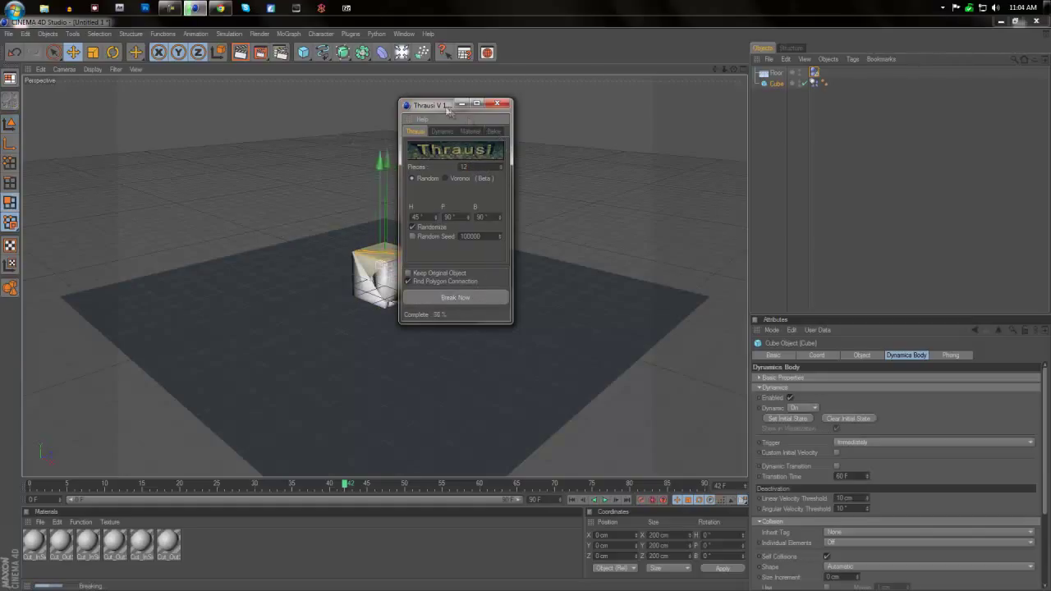
pyautogui.click(497, 103)
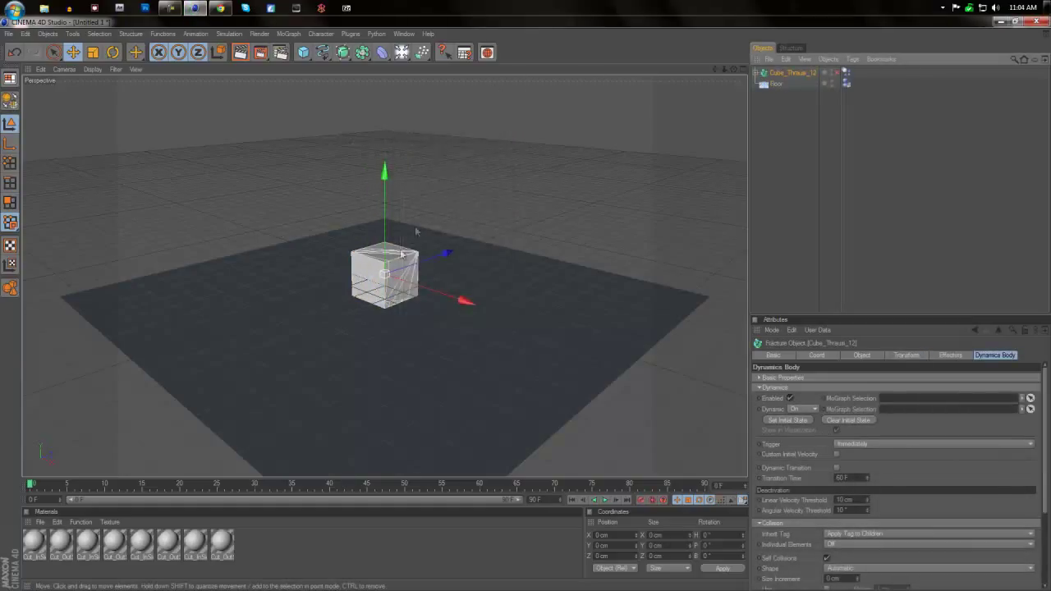
# Play the fractured cube's fall, stop, and rewind to frame 0.
pyautogui.click(605, 500)
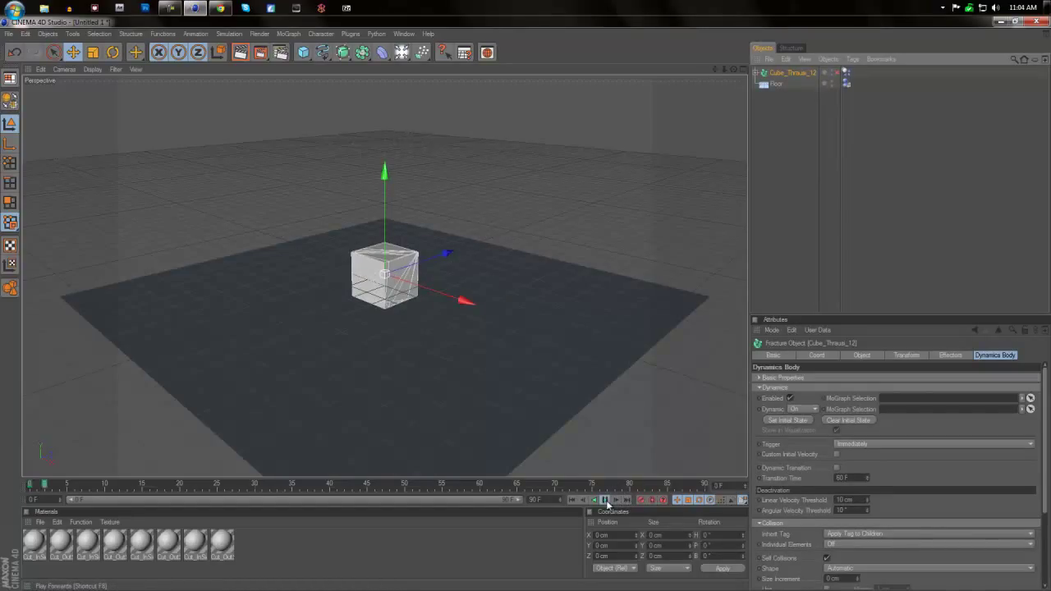
pyautogui.click(605, 500)
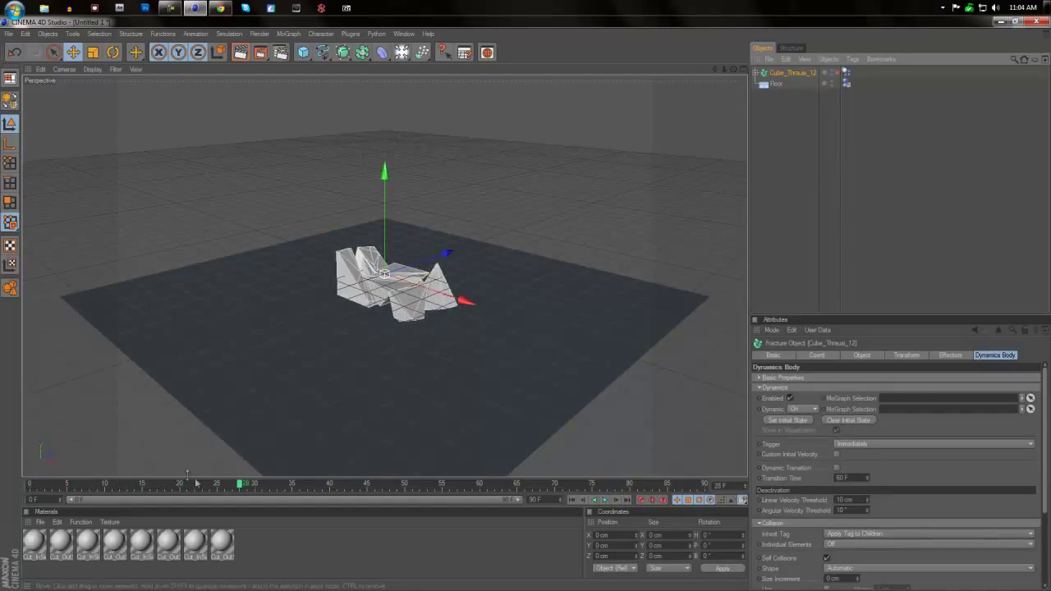
pyautogui.moveTo(176, 485); pyautogui.dragTo(24, 486)
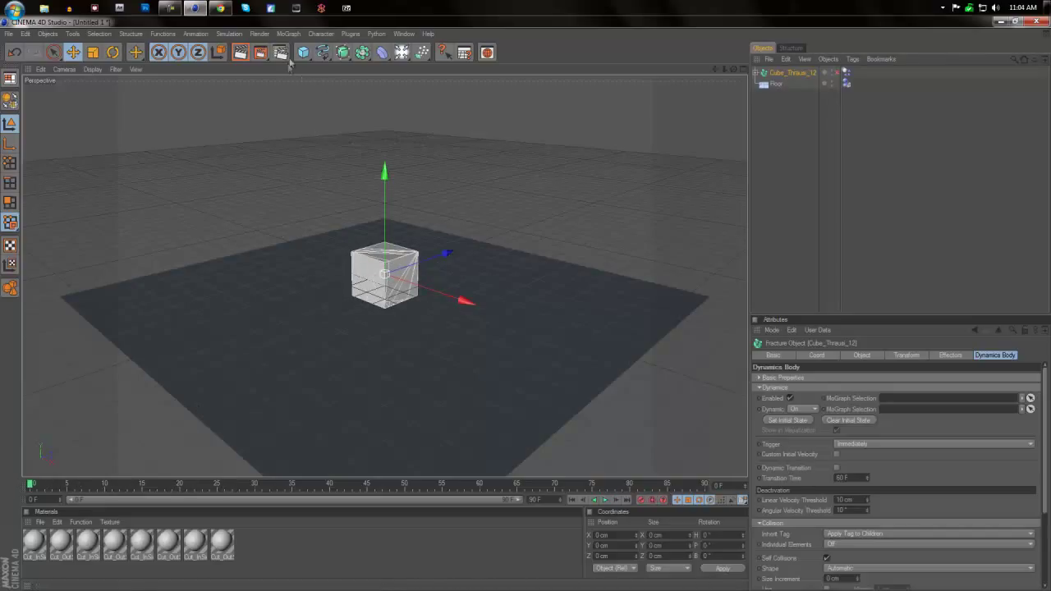
# Add a 100 cm radius Sphere and move it to about 280 cm X beside the cube.
pyautogui.moveTo(303, 52); pyautogui.dragTo(404, 68)
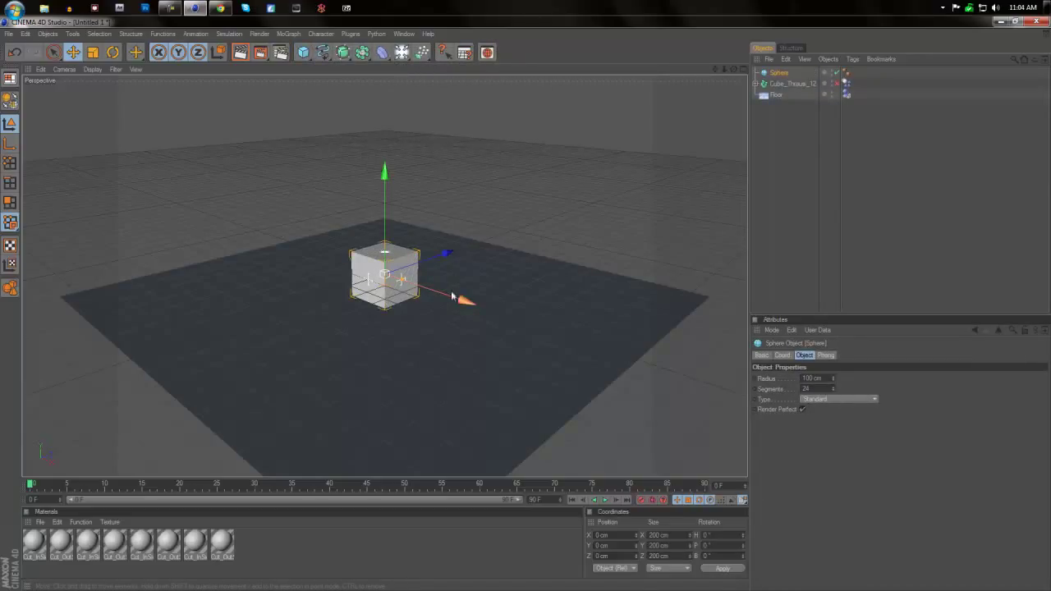
pyautogui.moveTo(529, 310)
pyautogui.mouseDown()
pyautogui.moveTo(519, 306)
pyautogui.moveTo(530, 313)
pyautogui.mouseUp()
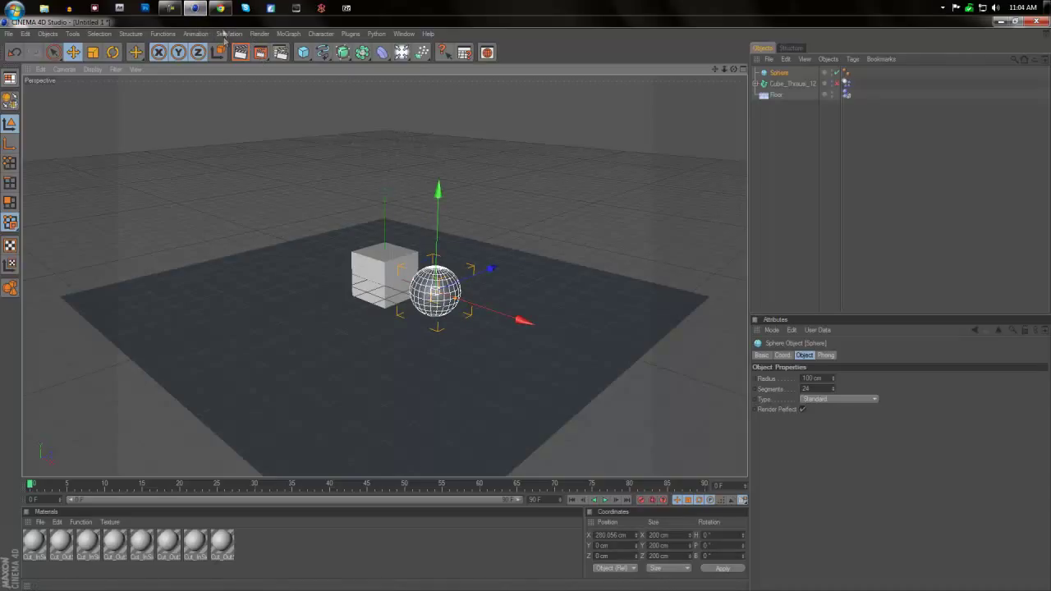
pyautogui.click(226, 34)
# Make the Sphere a rigid body and move it along X to about 3 cm inside the cube.
pyautogui.moveTo(253, 63)
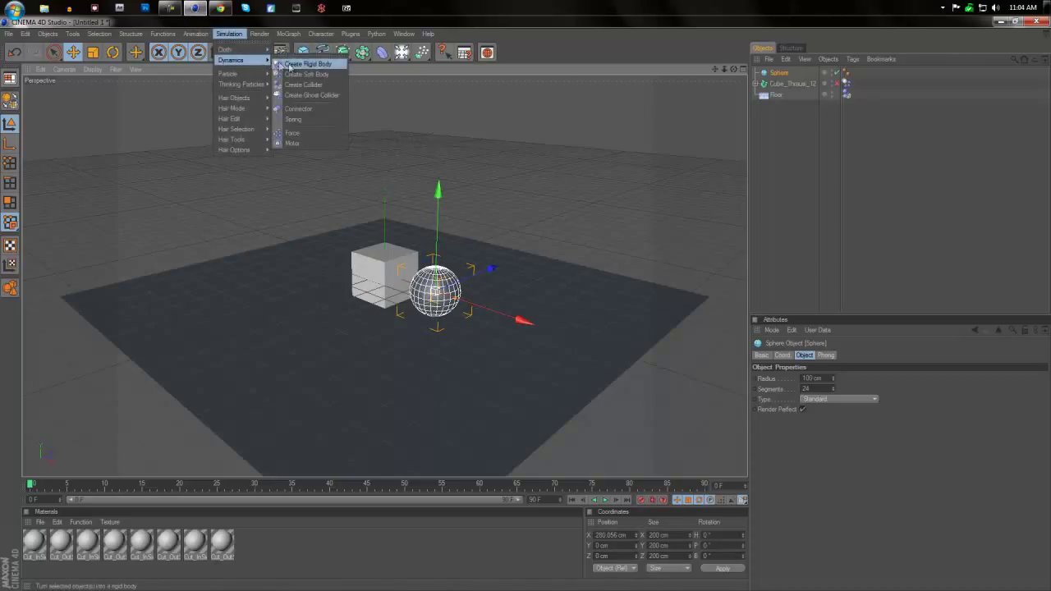
pyautogui.click(304, 64)
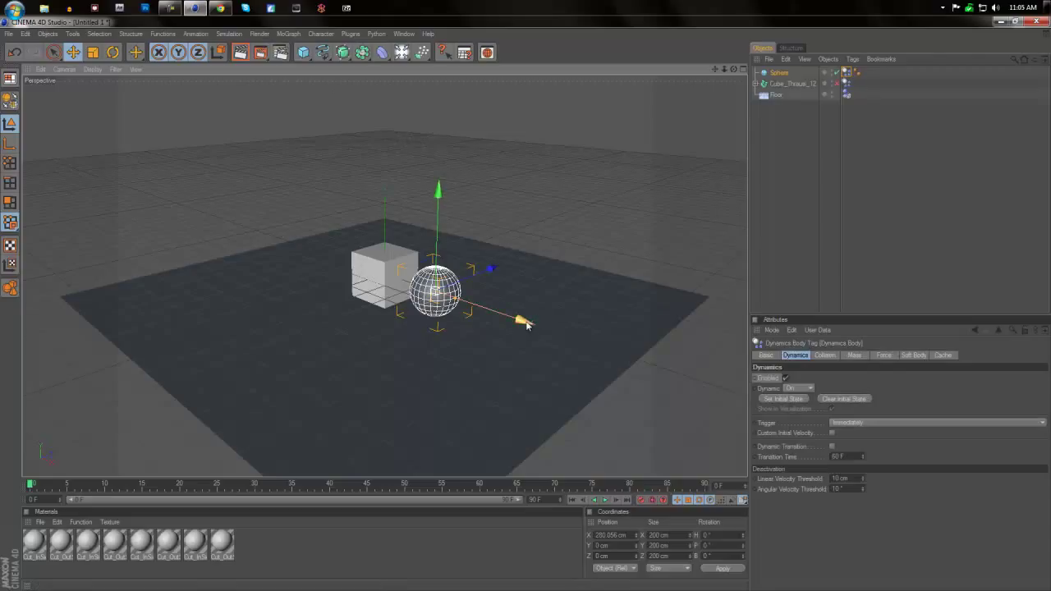
pyautogui.moveTo(527, 325); pyautogui.dragTo(526, 307)
# Play the simulation to check the sphere shatters the cube, then return to frame 0.
pyautogui.click(605, 500)
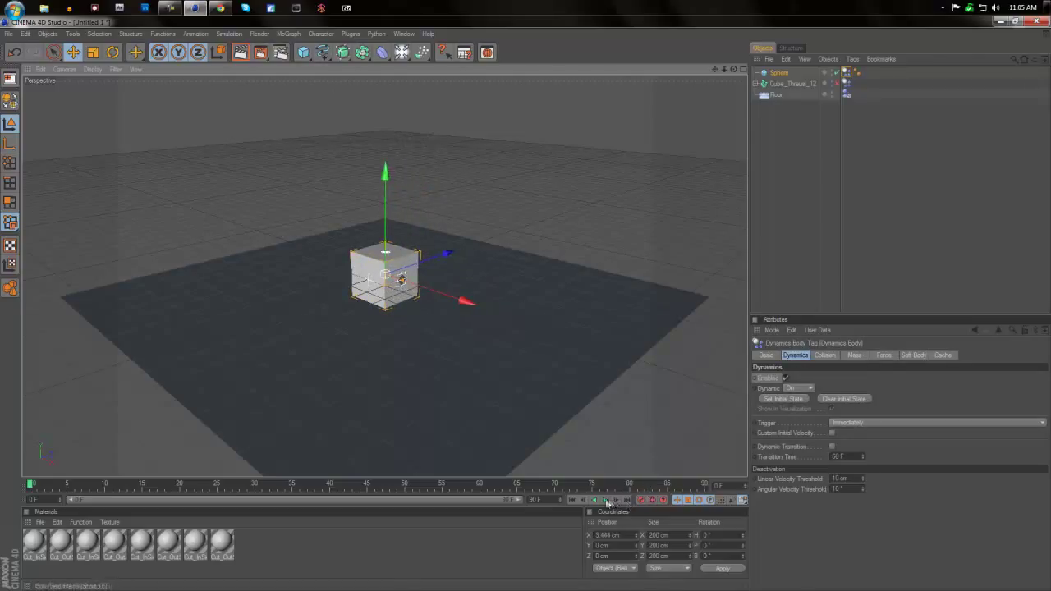
pyautogui.click(606, 500)
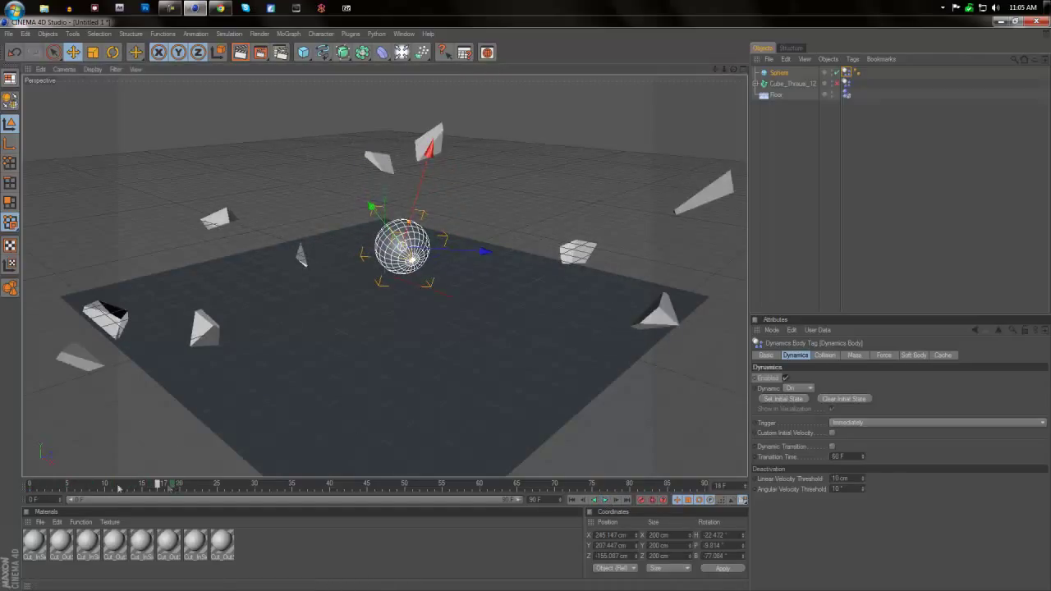
pyautogui.hotkey('shift', 'f')
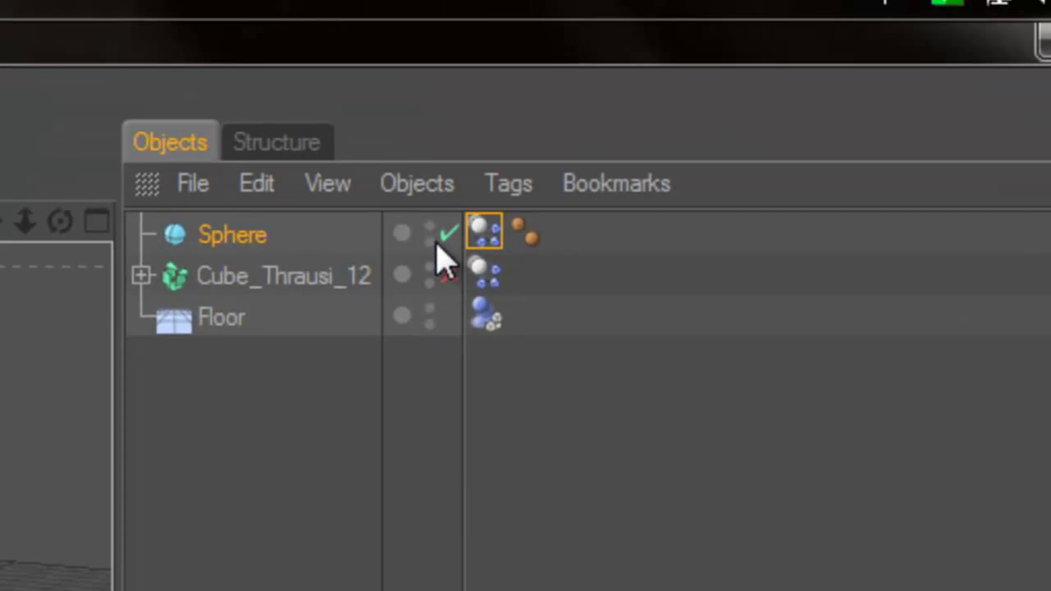
# Set the Sphere's editor visibility to red so it is hidden in the viewport.
pyautogui.click(429, 241)
pyautogui.click(430, 226)
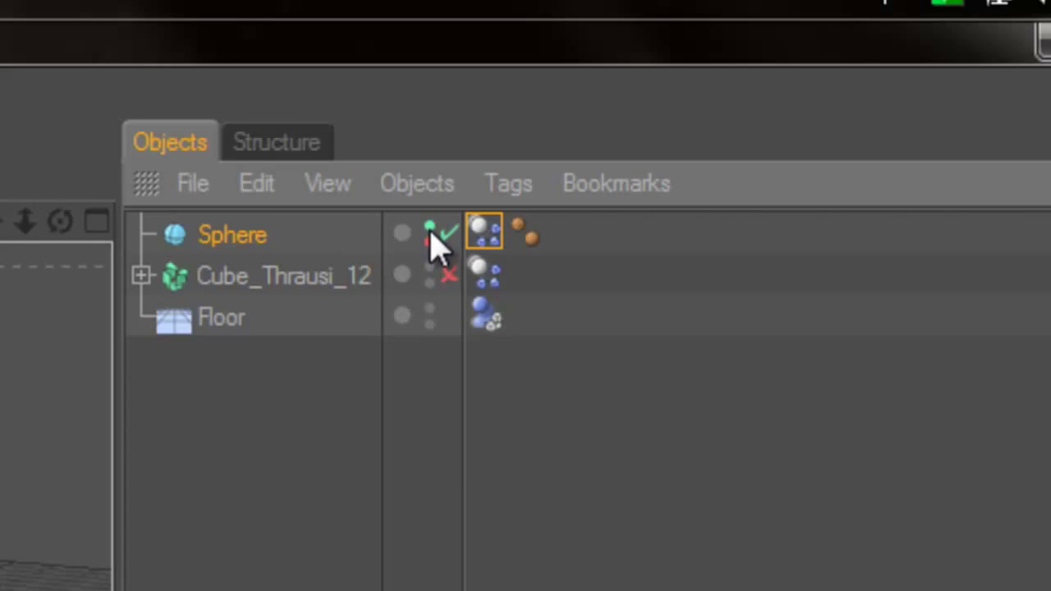
pyautogui.click(428, 228)
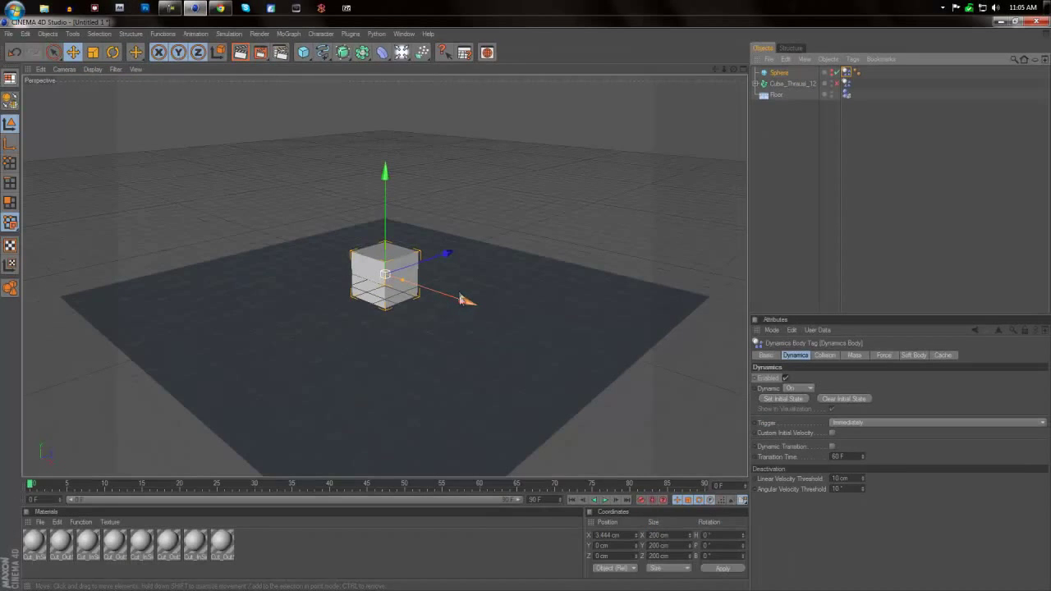
# Move the hidden sphere to about 1.7 cm X, play to confirm the shatter, and rewind to frame 0.
pyautogui.moveTo(463, 299); pyautogui.dragTo(527, 309)
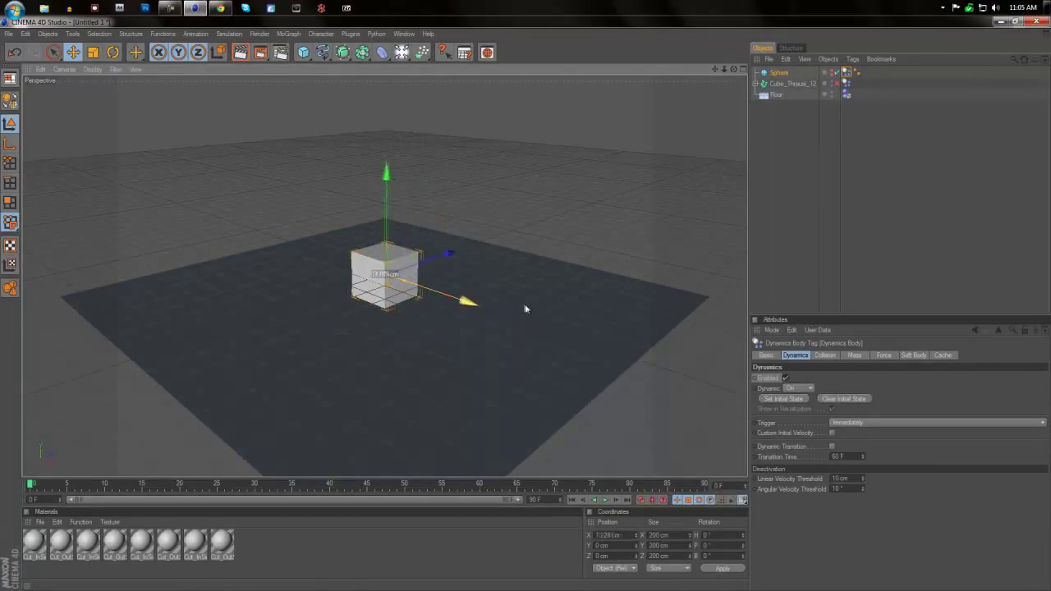
pyautogui.click(604, 501)
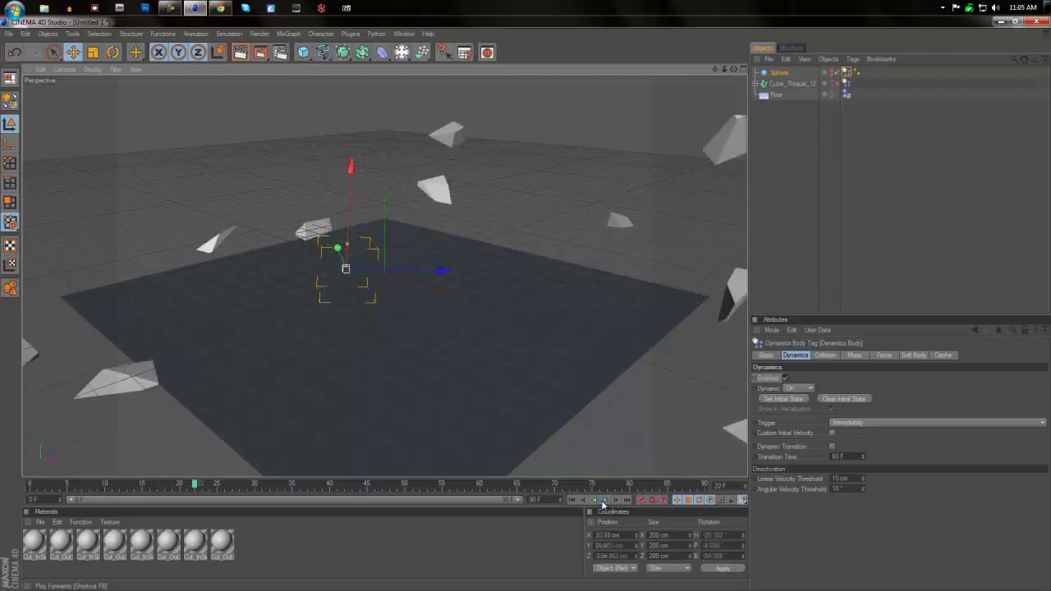
pyautogui.moveTo(197, 490); pyautogui.dragTo(30, 489)
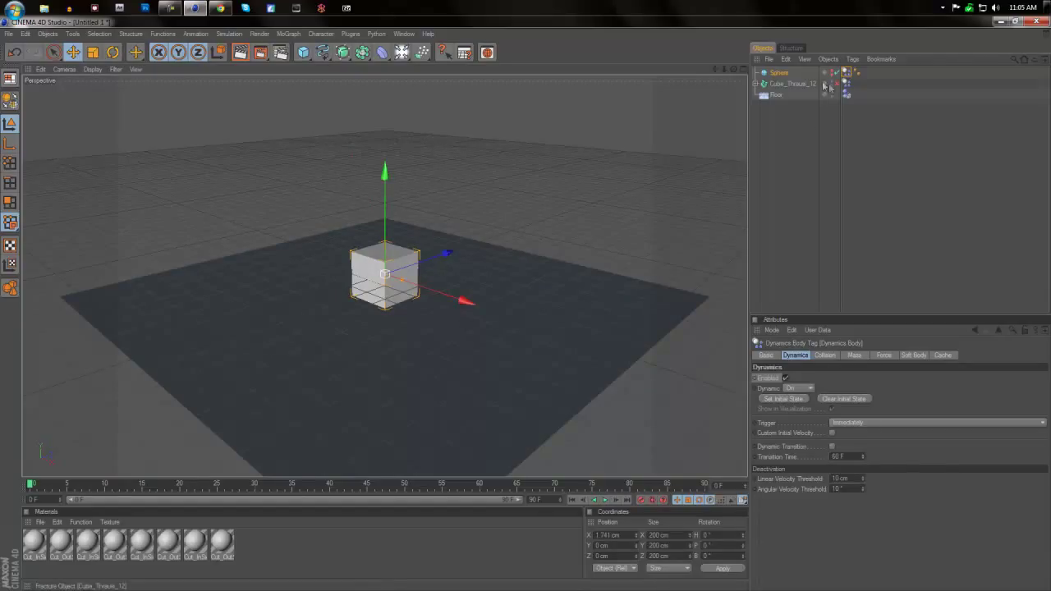
# Keyframe the Sphere's Dynamics Body Enabled as off at frame 0, then move to frame 20.
pyautogui.click(780, 73)
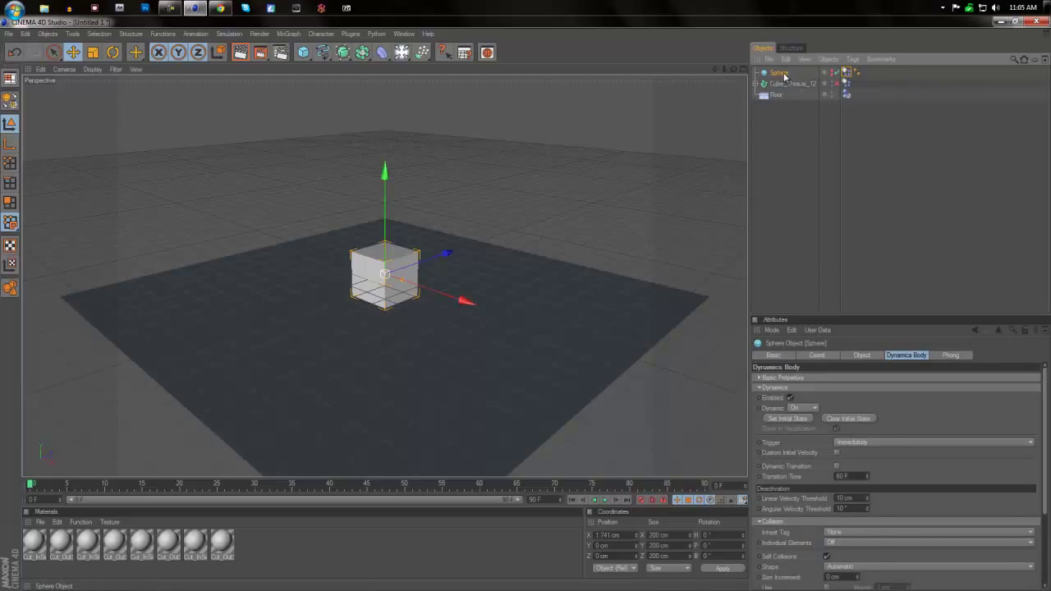
pyautogui.click(908, 355)
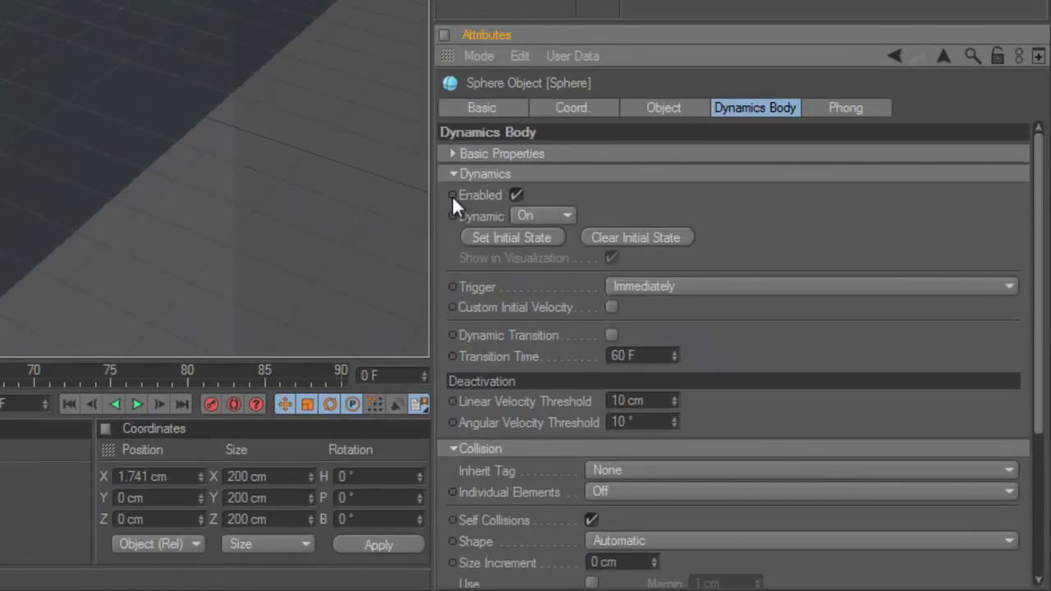
pyautogui.keyDown('ctrl'); pyautogui.click(452, 195); pyautogui.keyUp('ctrl')
pyautogui.click(515, 195)
pyautogui.keyDown('ctrl'); pyautogui.click(453, 194); pyautogui.keyUp('ctrl')
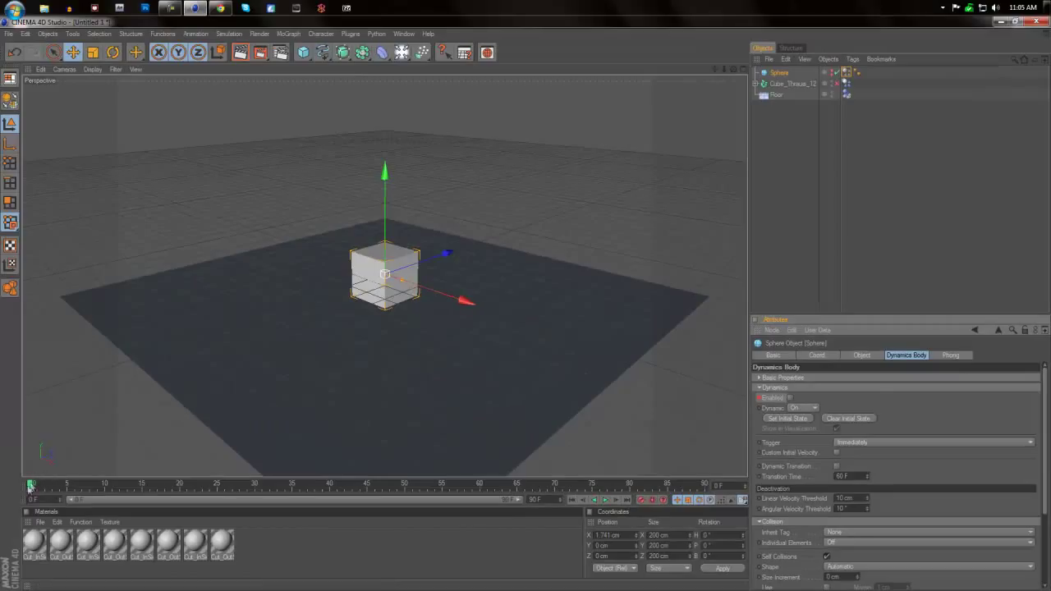
pyautogui.moveTo(29, 488); pyautogui.dragTo(179, 492)
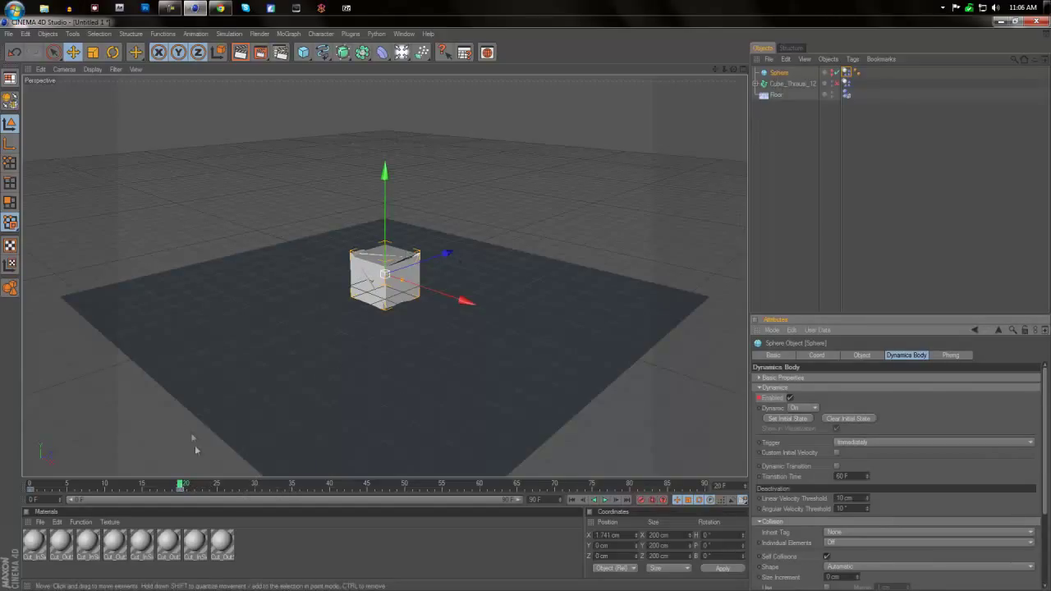
# Keyframe Cube_Thrausi_12's Dynamics Body Enabled as off at frame 0.
pyautogui.hotkey('shift', 'f')
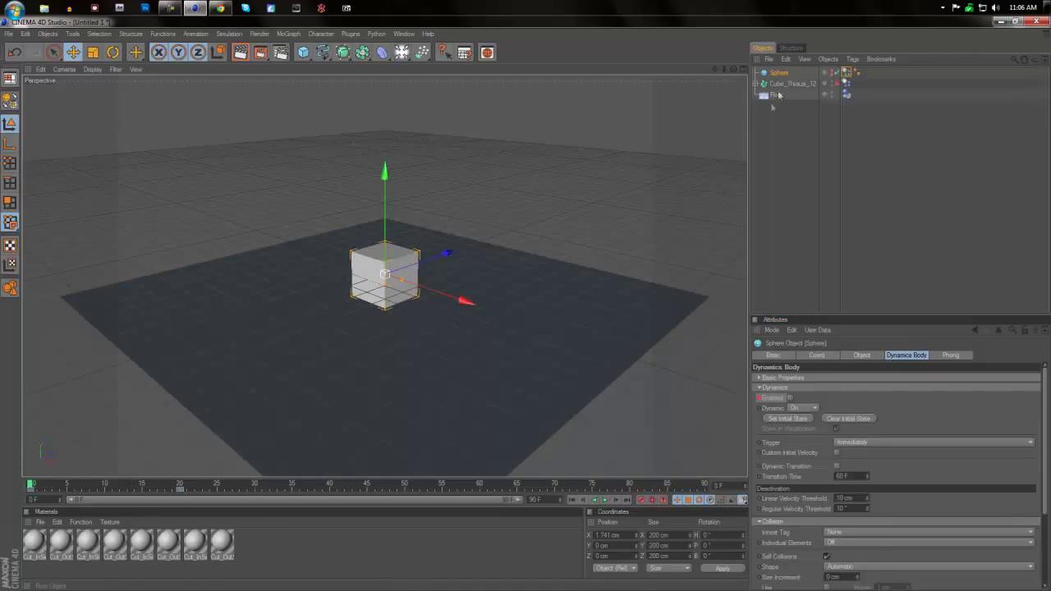
pyautogui.click(784, 84)
pyautogui.click(995, 356)
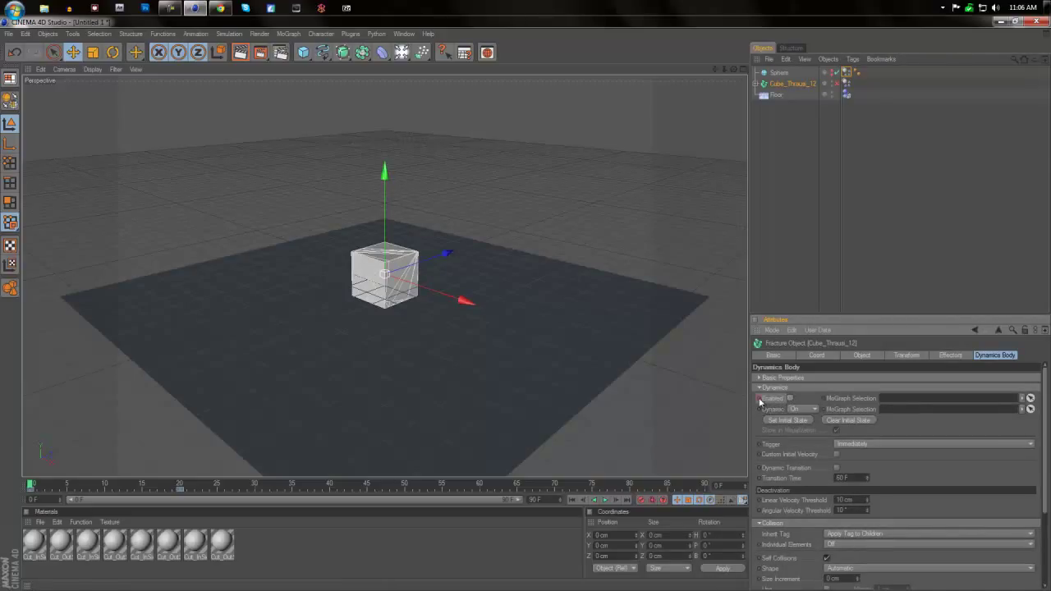
pyautogui.click(31, 486)
# Key the cube's dynamics Enabled on at frame 20 and play the shattering animation.
pyautogui.moveTo(42, 486); pyautogui.dragTo(182, 495)
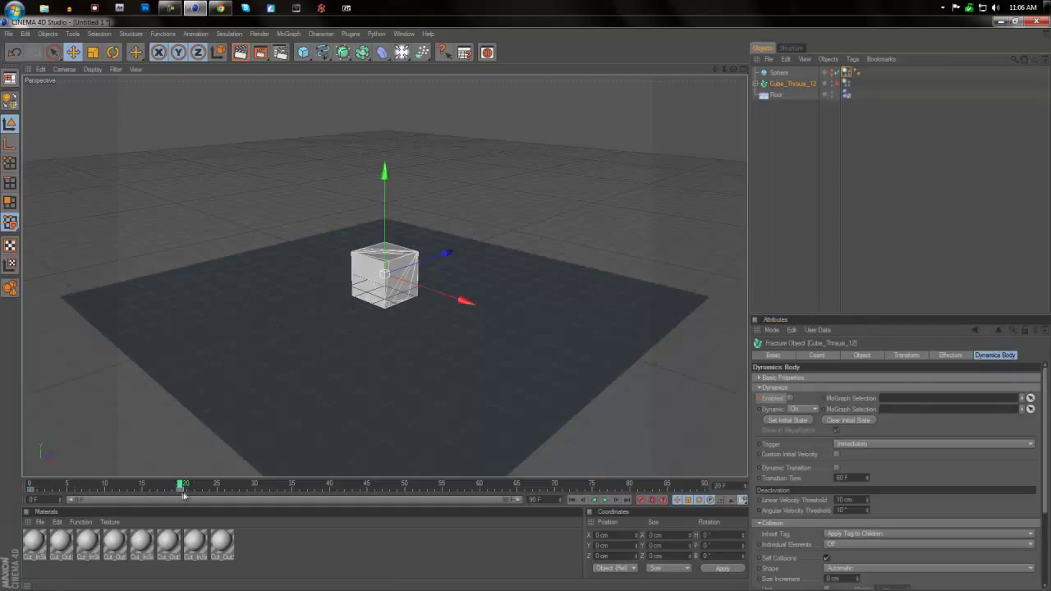
pyautogui.click(789, 399)
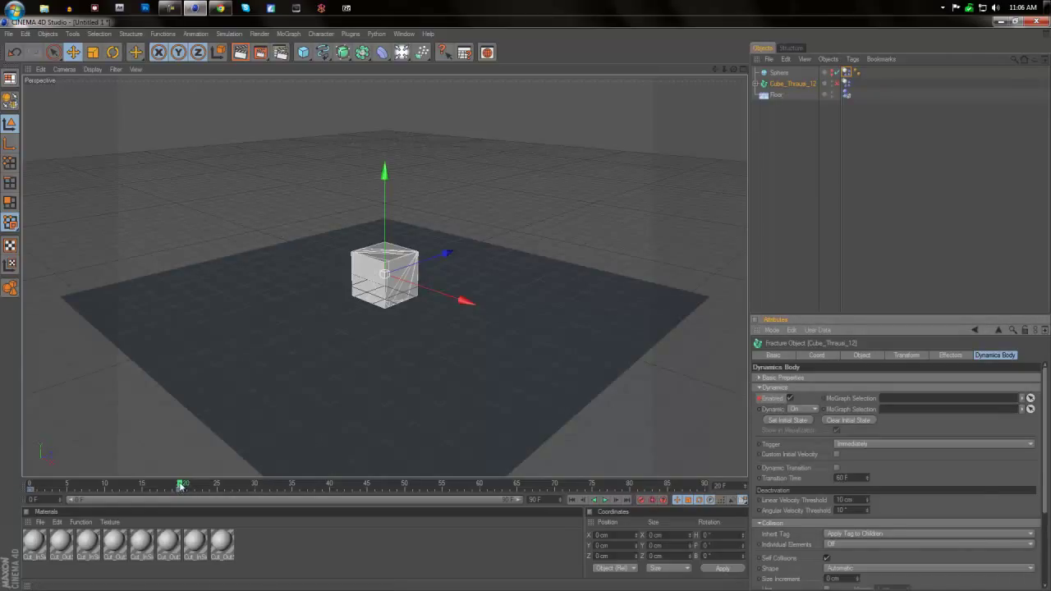
pyautogui.moveTo(179, 486); pyautogui.dragTo(30, 485)
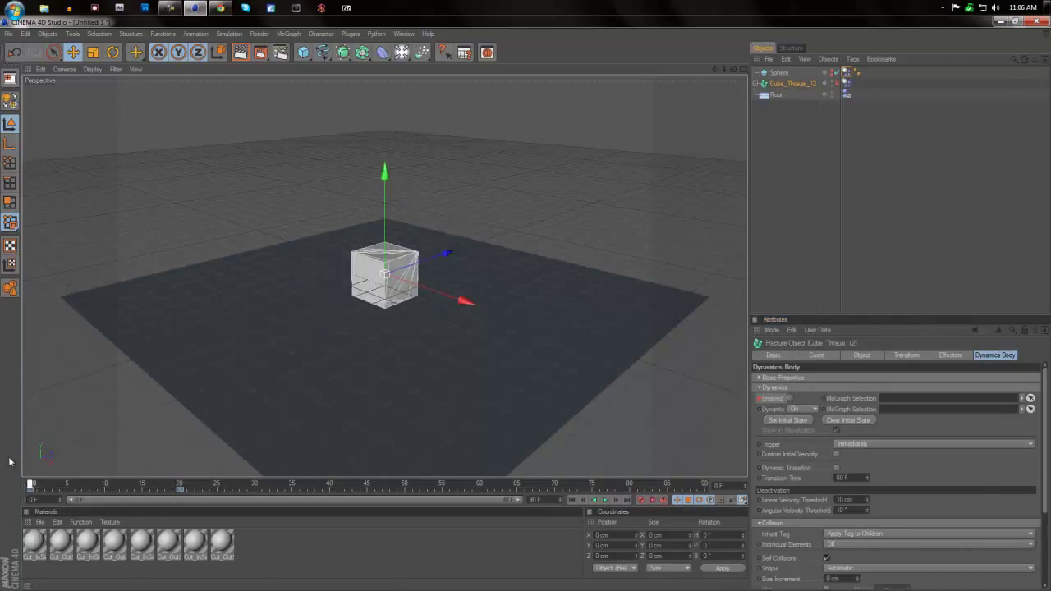
pyautogui.click(606, 503)
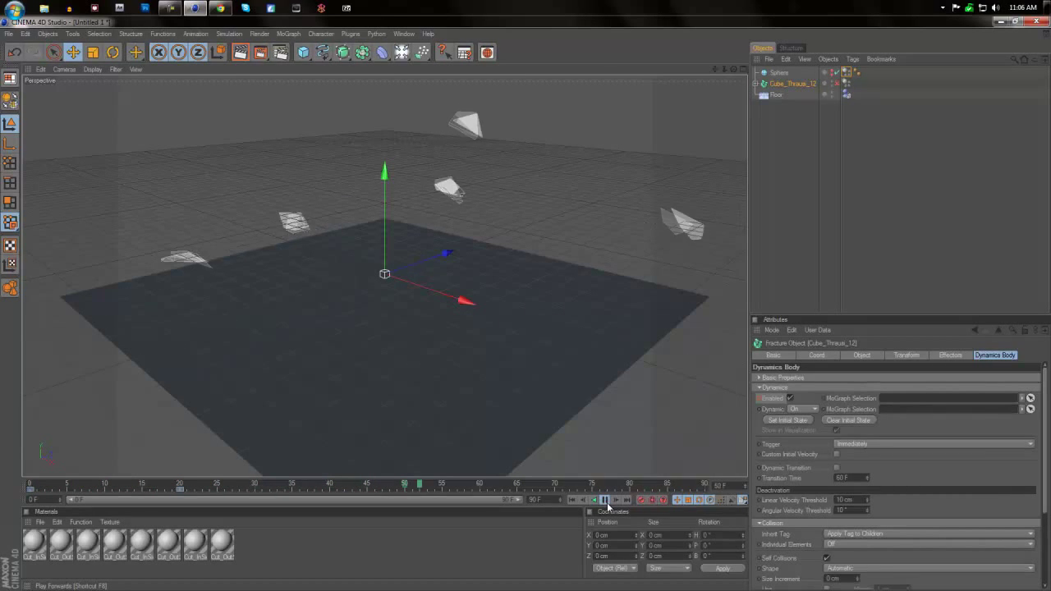
# Pause the shatter animation at frame 55, briefly checking Chrome before minimizing it.
pyautogui.click(605, 501)
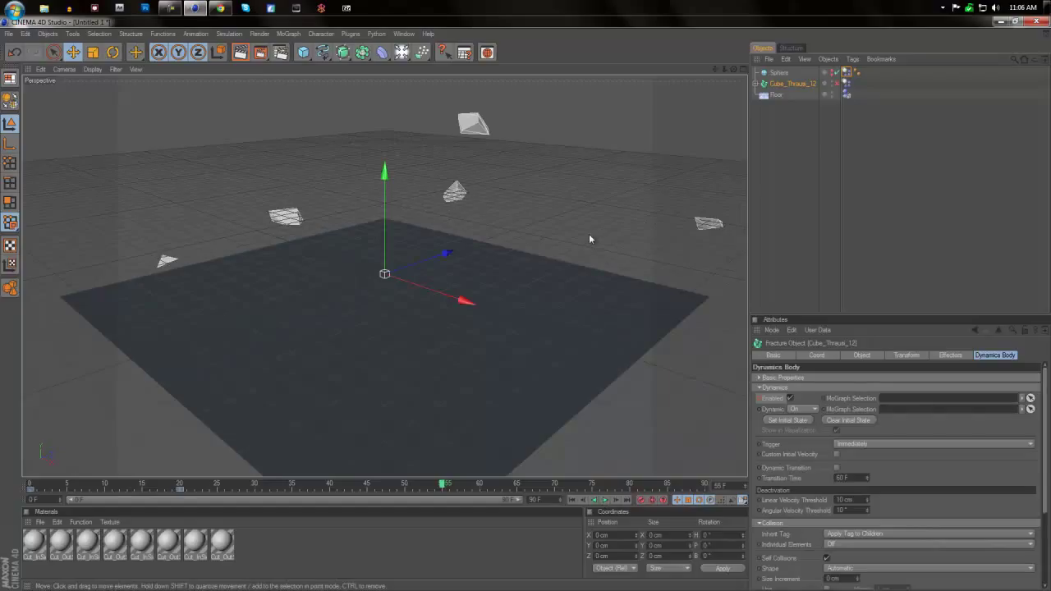
pyautogui.moveTo(220, 8)
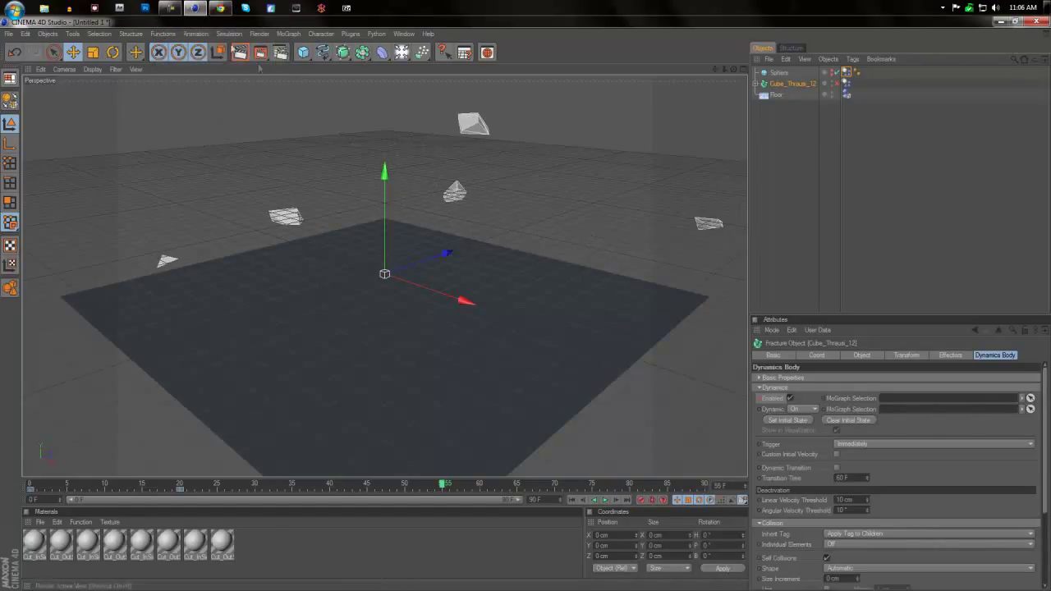
pyautogui.click(220, 8)
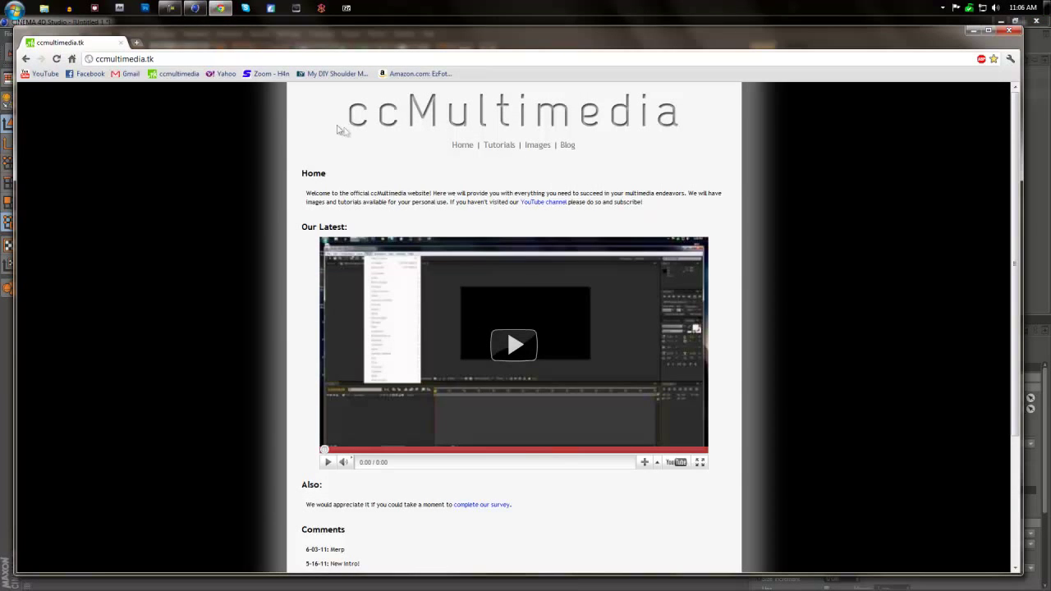
pyautogui.click(972, 29)
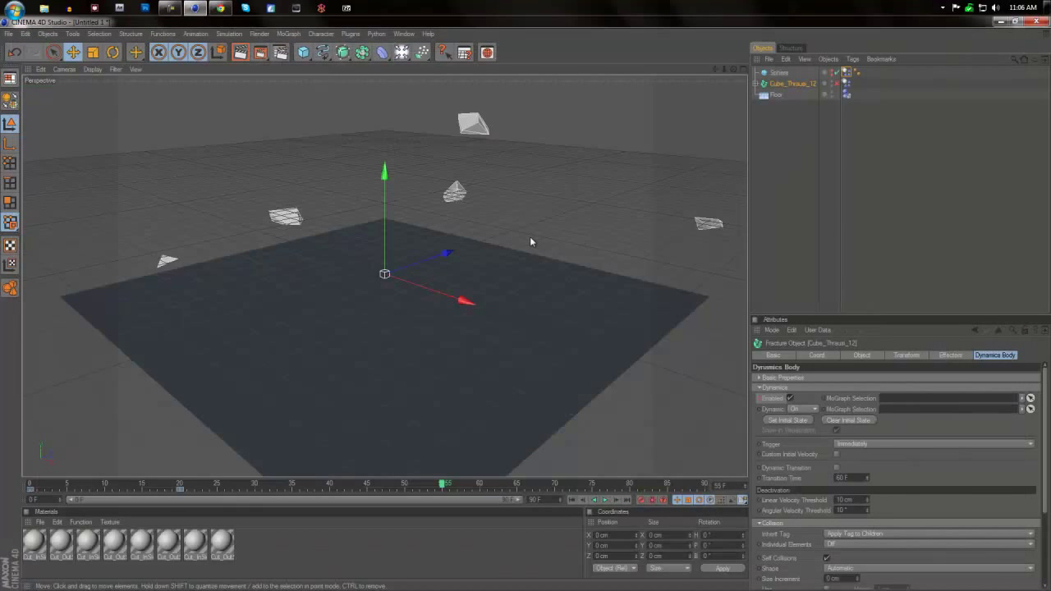